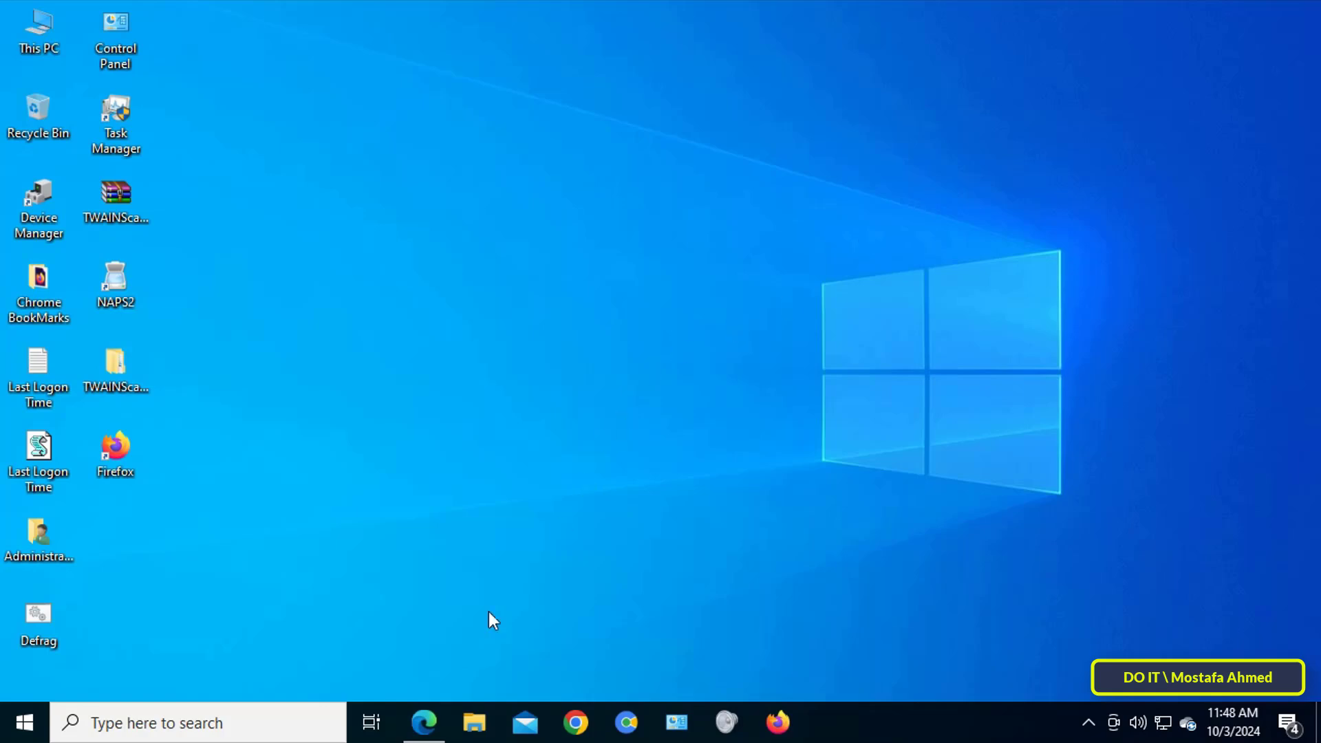
Restore the Edge window and open Settings from the Settings and more menu.
{"action": "left_click", "coordinate": [428, 725]}
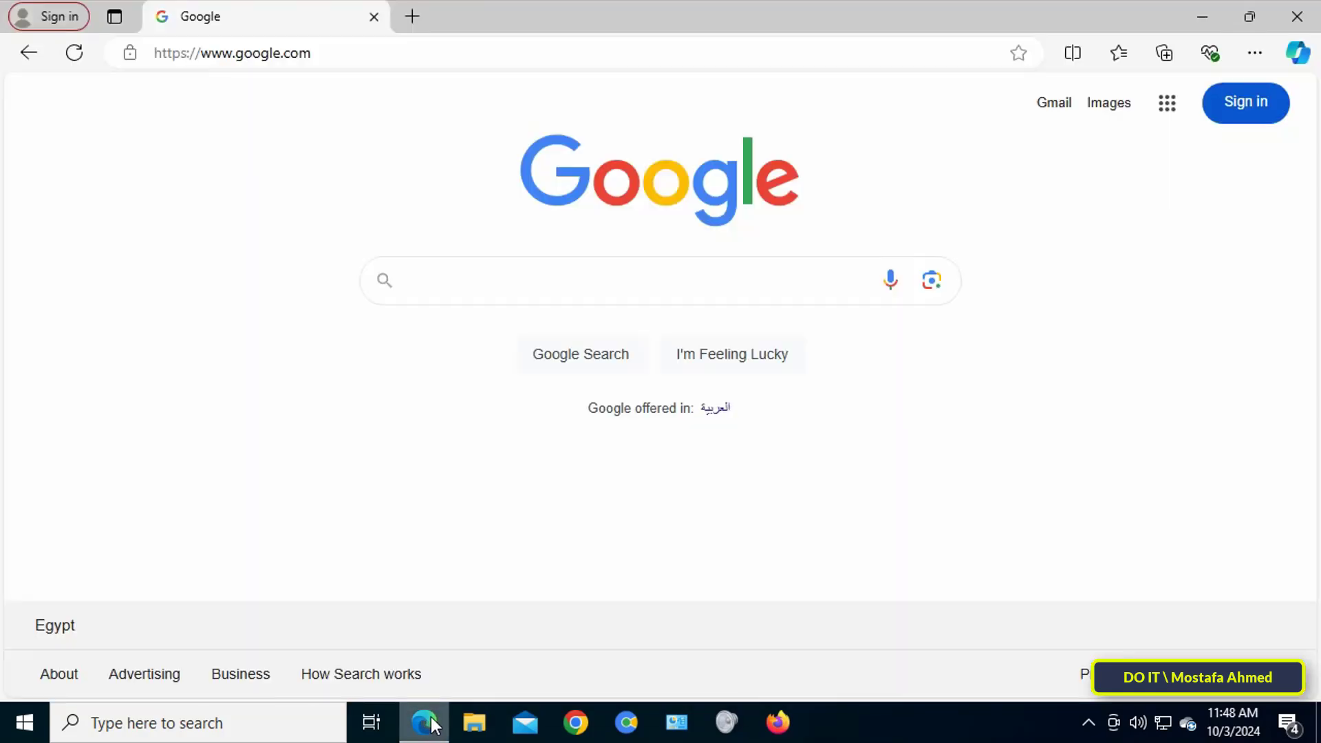
{"action": "left_click", "coordinate": [1255, 55]}
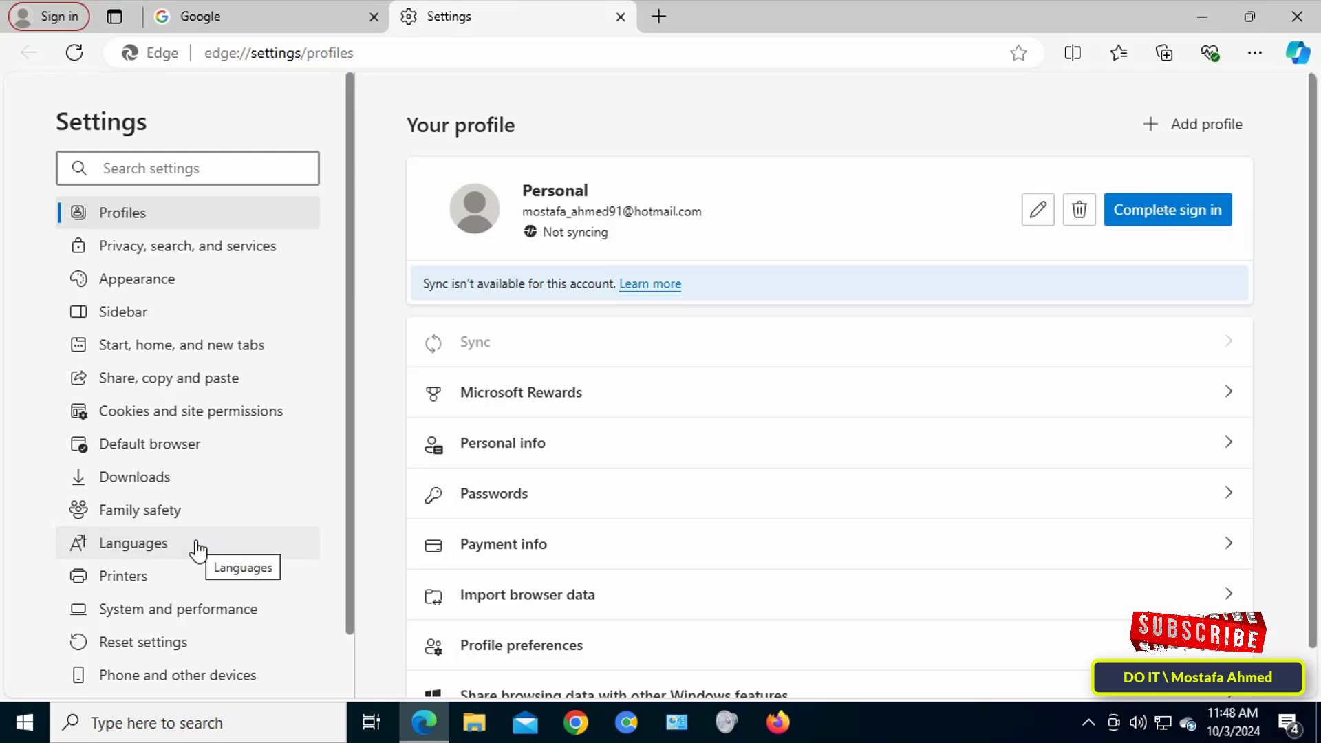
Go to the Languages section of Edge Settings.
{"action": "left_click", "coordinate": [197, 547]}
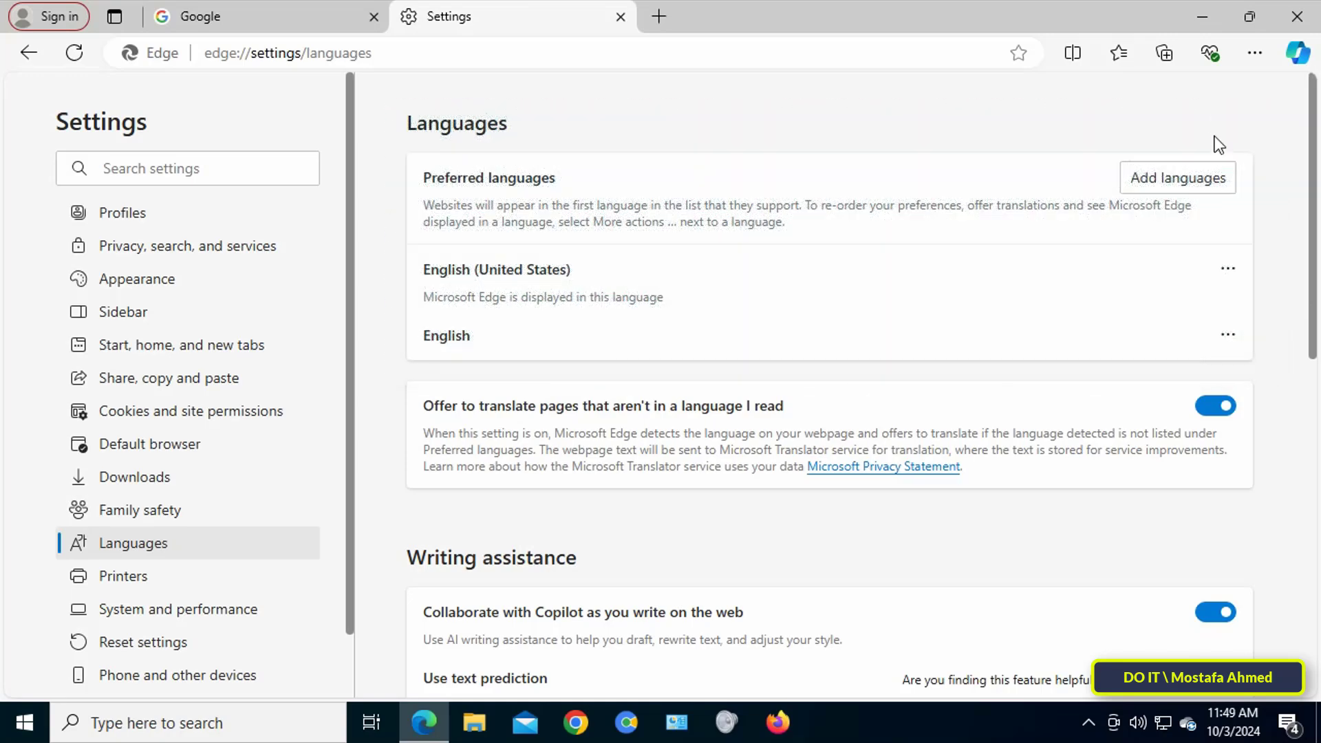
Add French (France) as a third preferred language via Add languages.
{"action": "left_click", "coordinate": [1195, 179]}
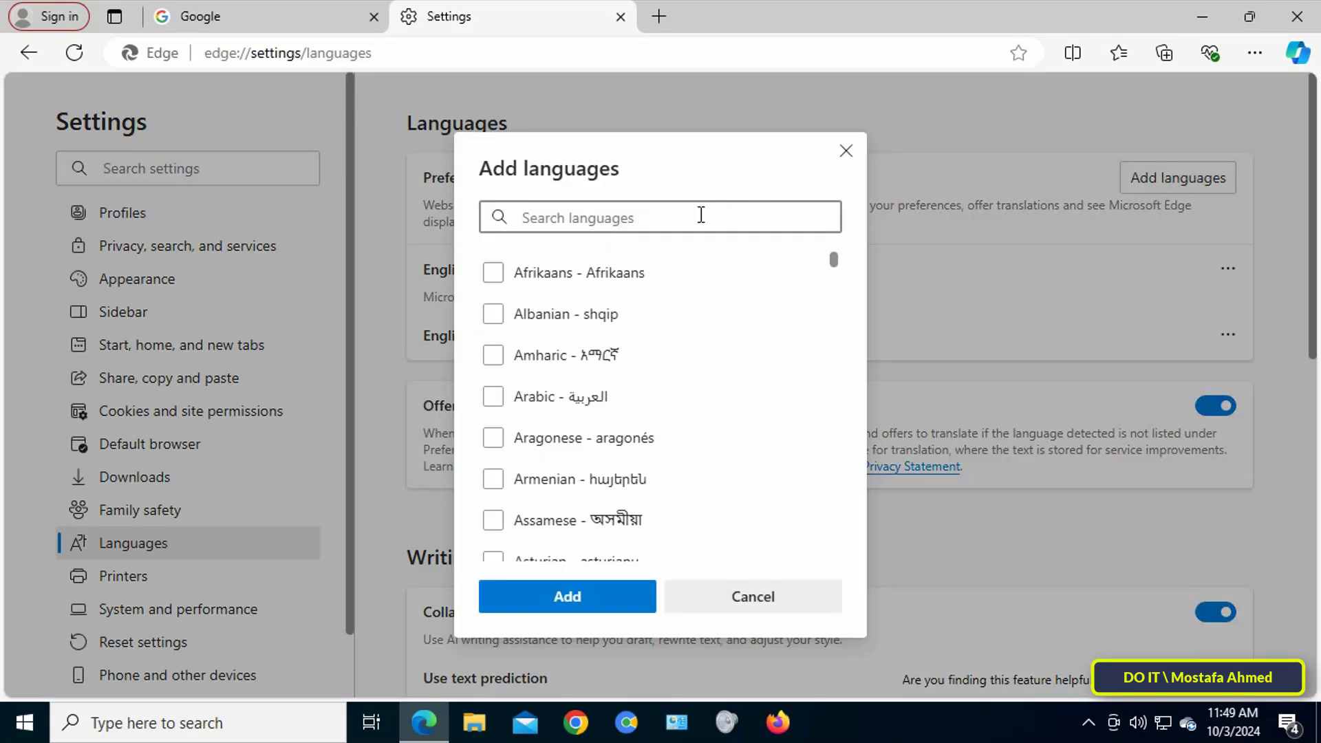
{"action": "type", "text": "fr"}
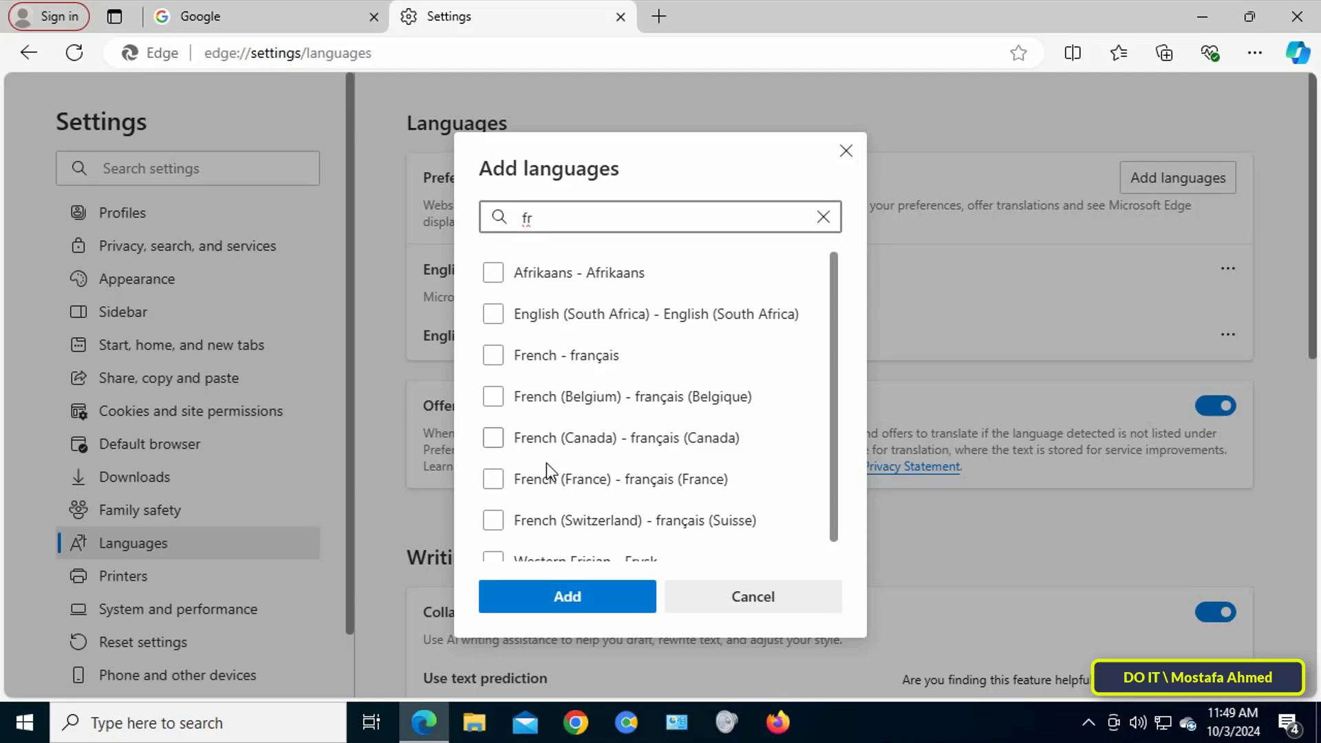
{"action": "left_click", "coordinate": [501, 483]}
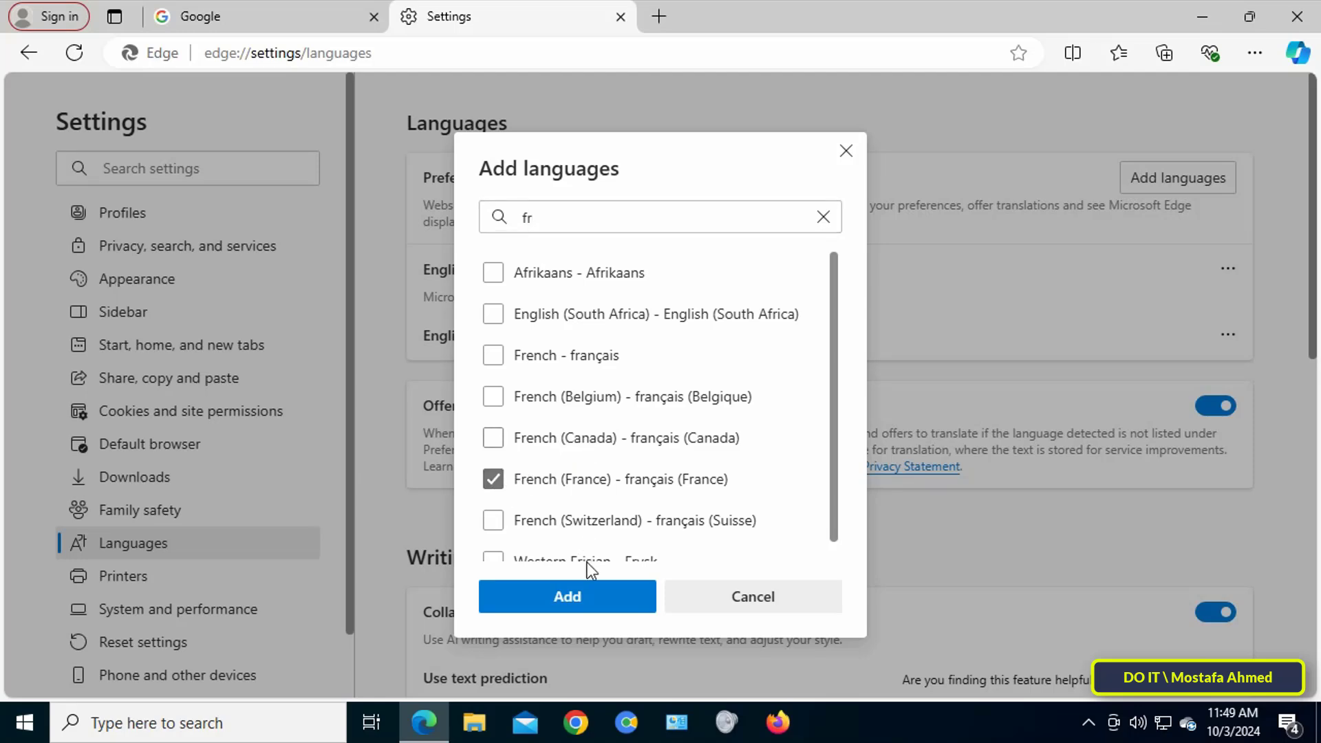
{"action": "left_click", "coordinate": [586, 597]}
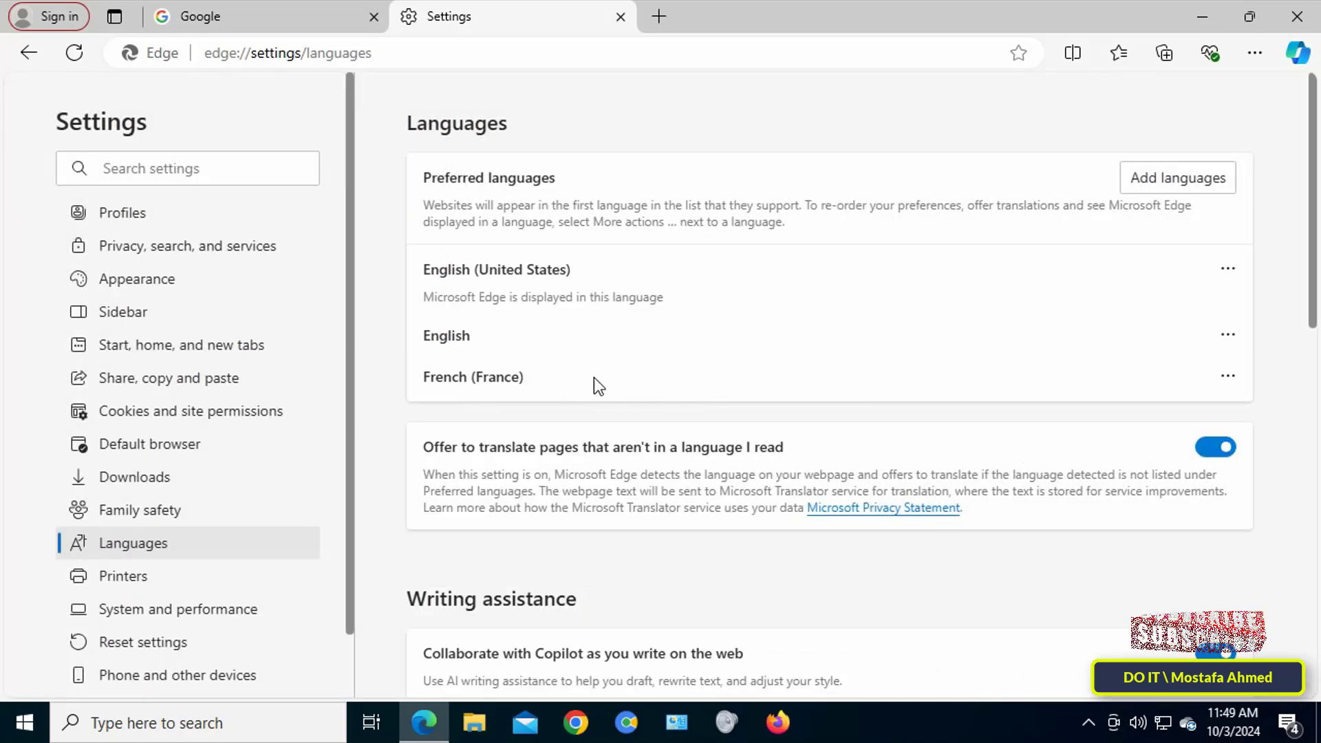
Move French (France) to the top of the list and set it as Edge's display language.
{"action": "left_click", "coordinate": [1227, 377]}
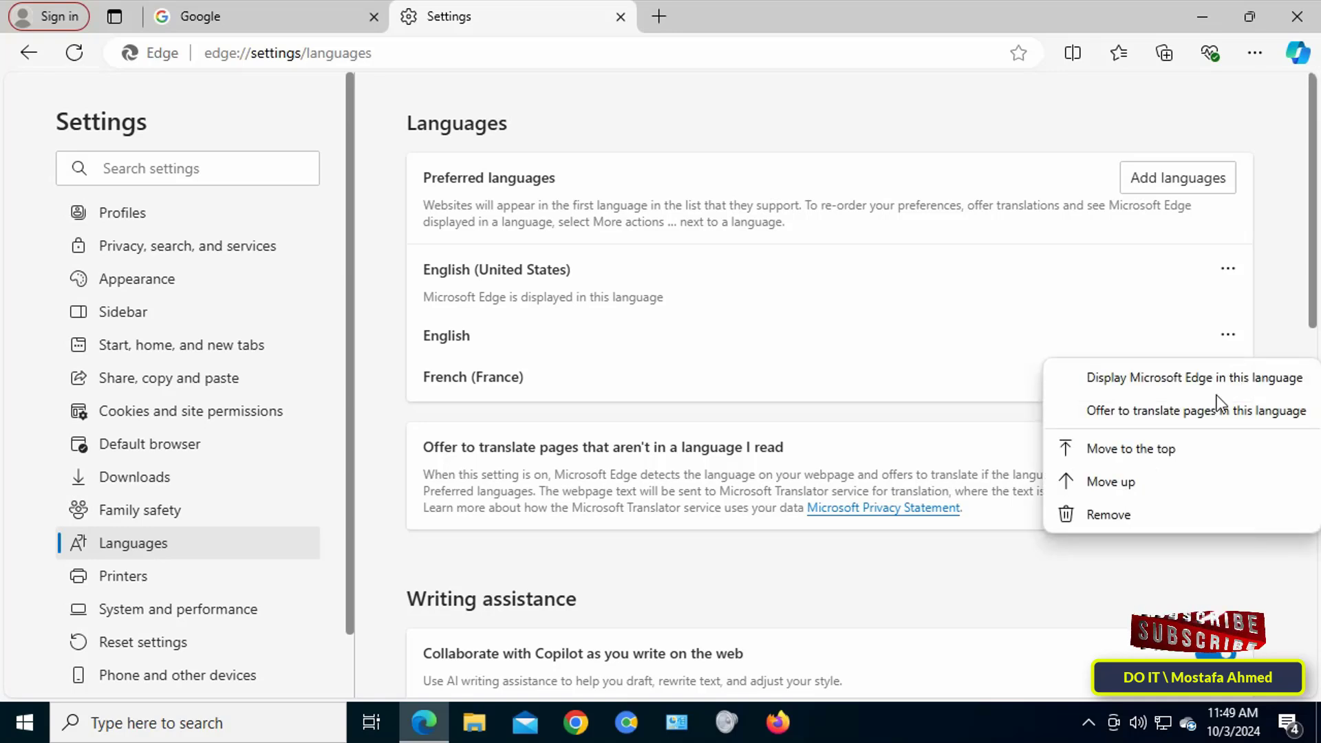
{"action": "left_click", "coordinate": [1159, 457]}
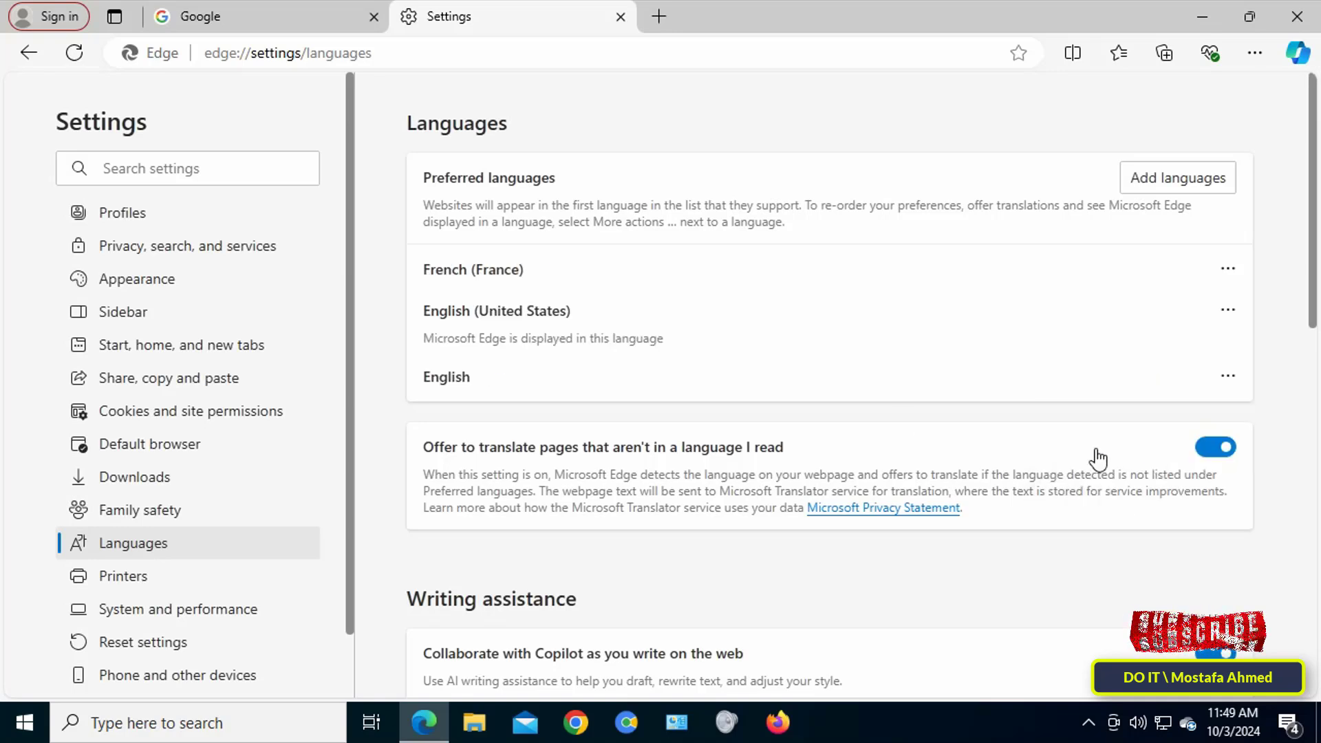
{"action": "left_click", "coordinate": [1227, 270]}
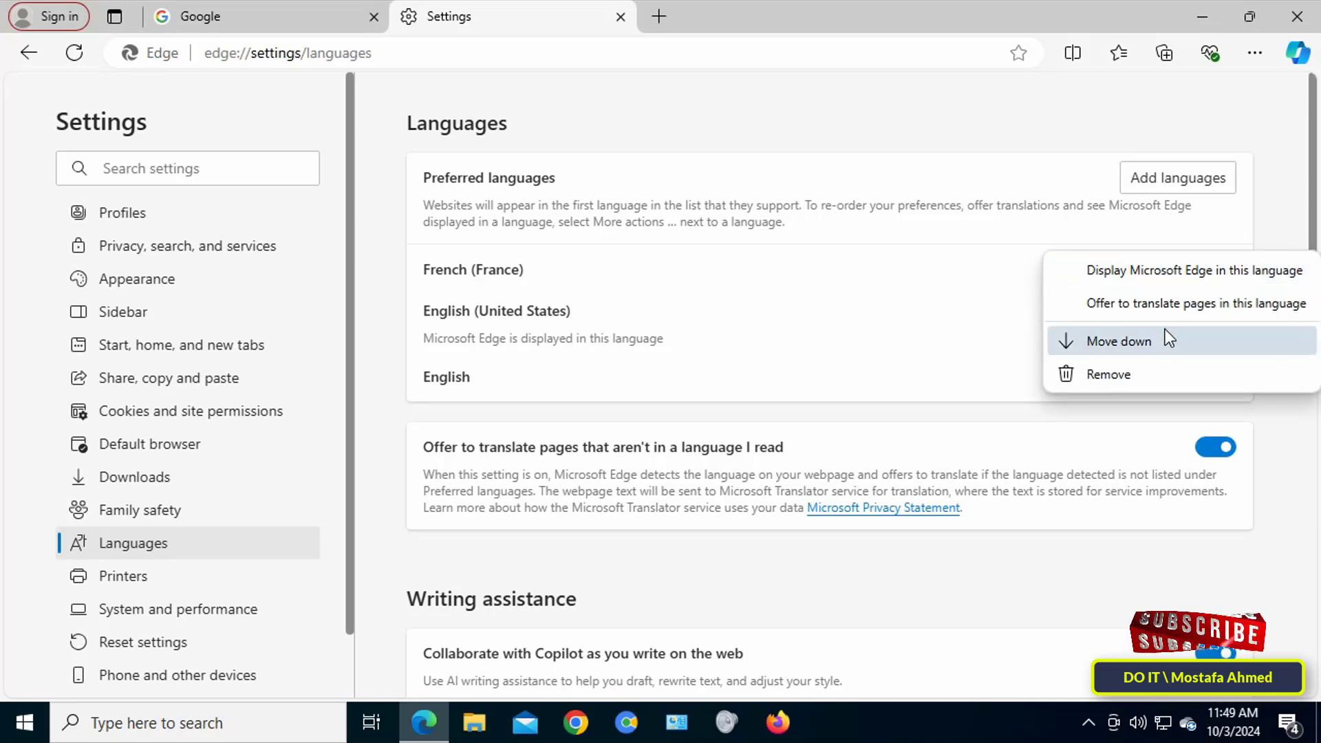
{"action": "left_click", "coordinate": [1157, 273]}
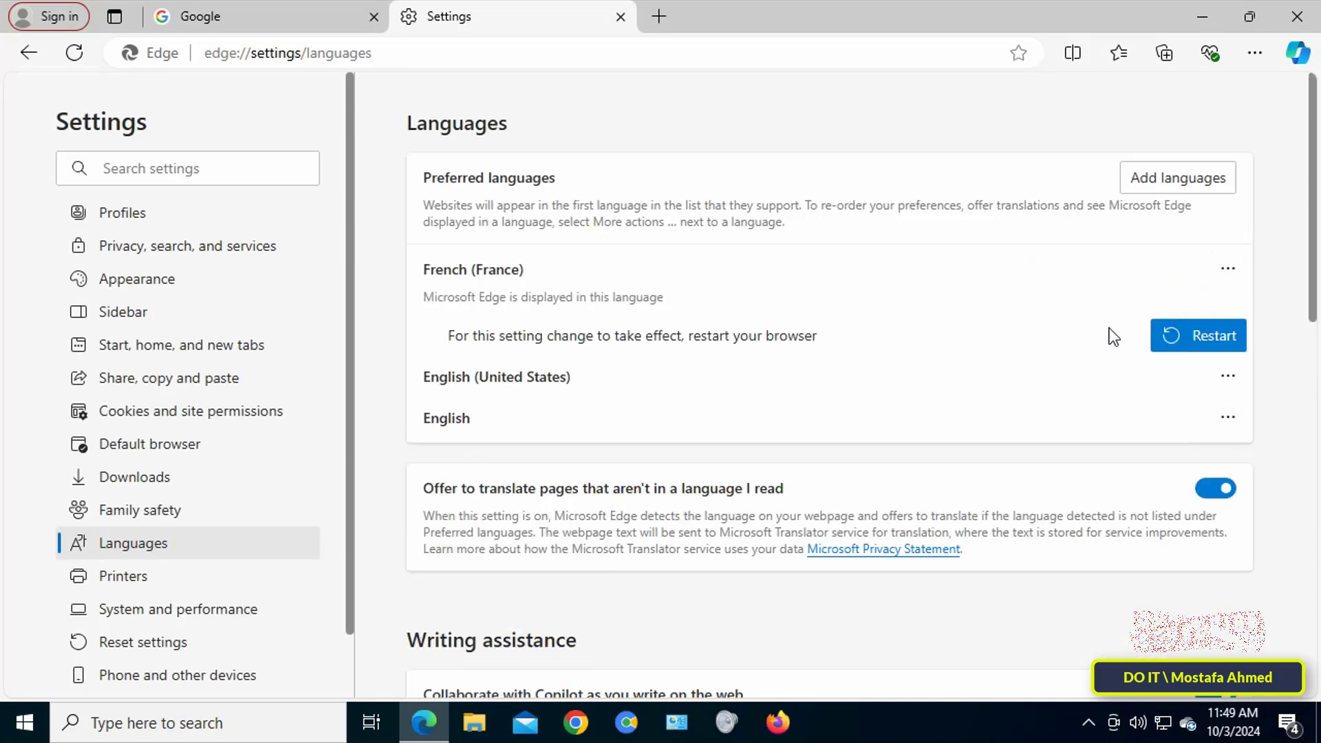
Restart Edge to apply the French display language.
{"action": "left_click", "coordinate": [1187, 336]}
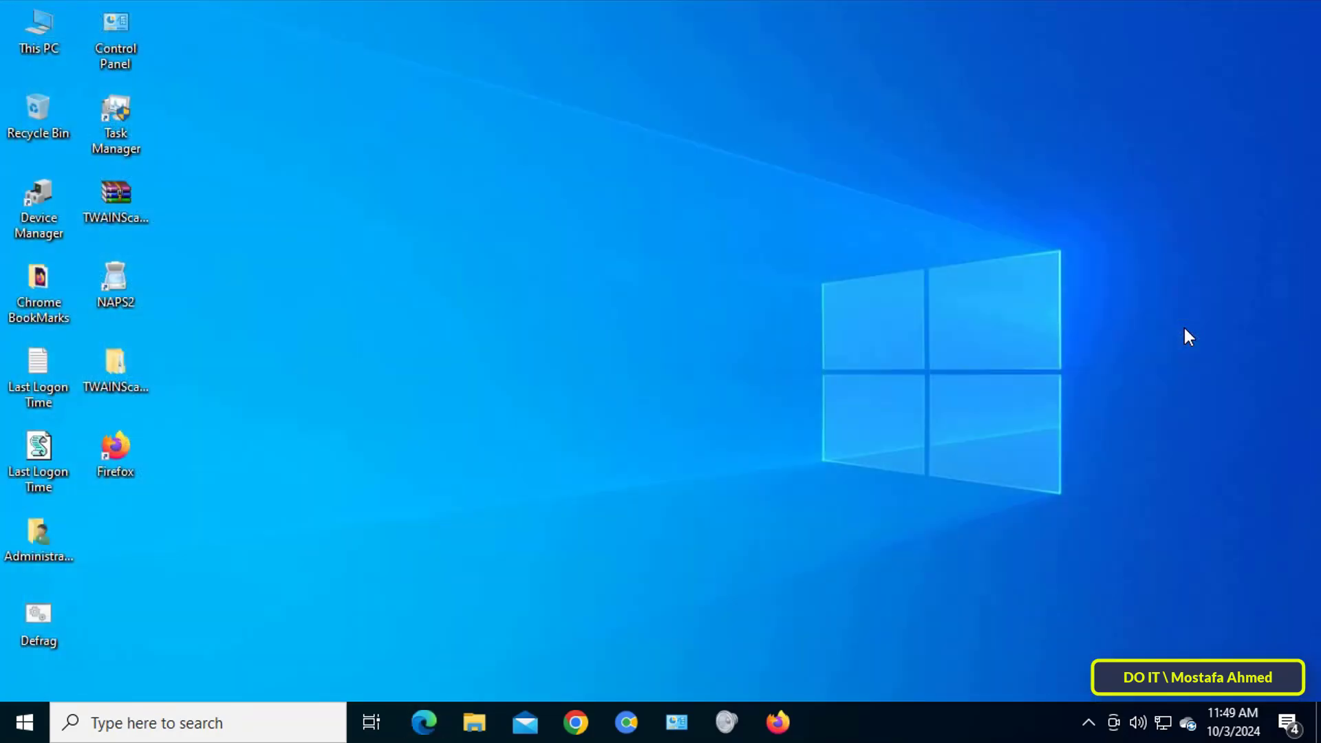